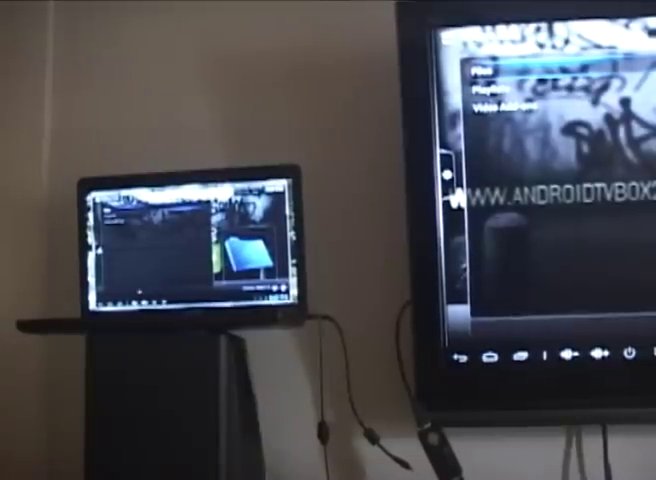
{"action": "key", "text": "Escape"}
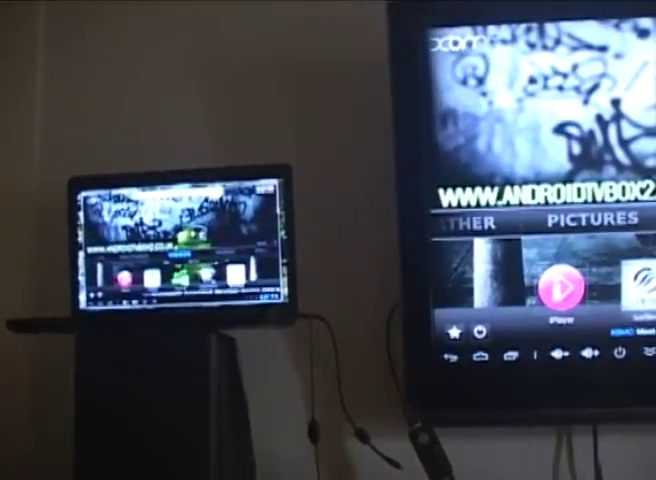
{"action": "key", "text": "Escape"}
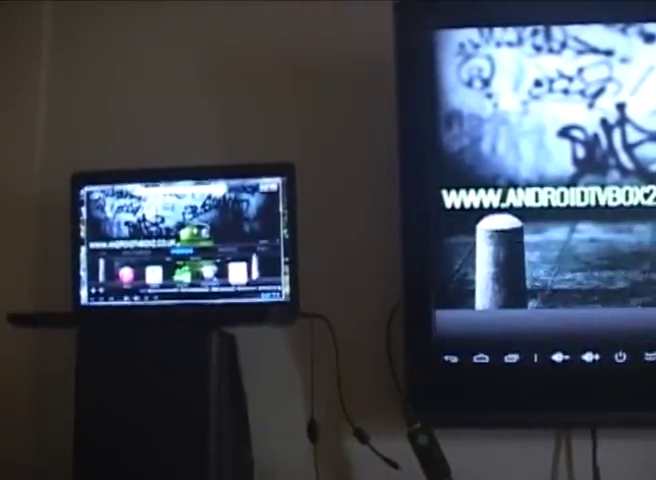
{"action": "key", "text": "Return"}
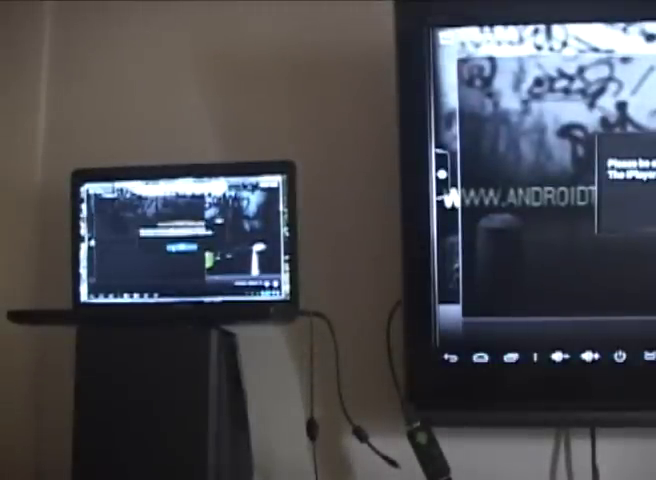
{"action": "key", "text": "Return"}
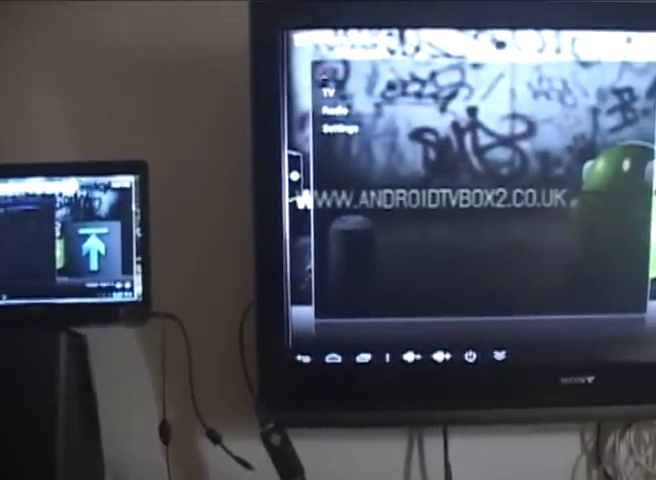
{"action": "key", "text": "Return"}
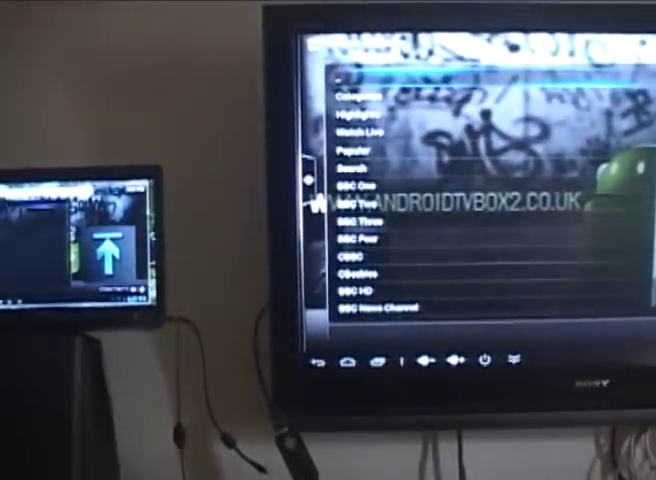
{"action": "key", "text": "Down"}
{"action": "key", "text": "Down"}
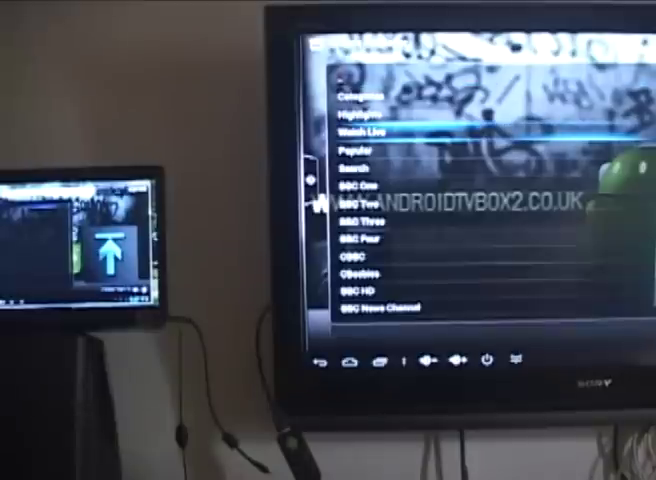
{"action": "key", "text": "Return"}
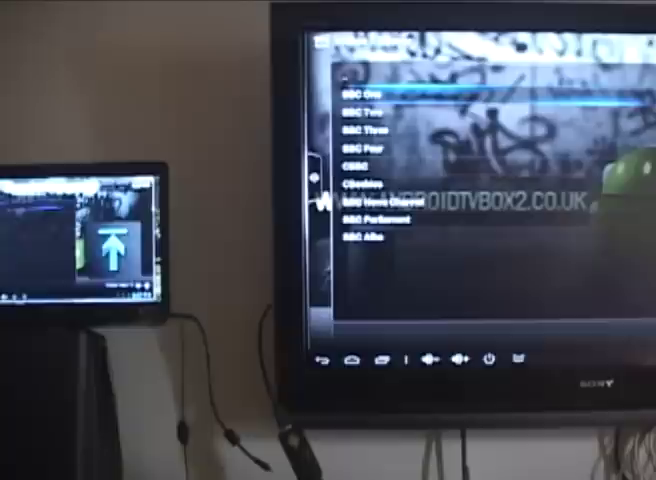
{"action": "key", "text": "Return"}
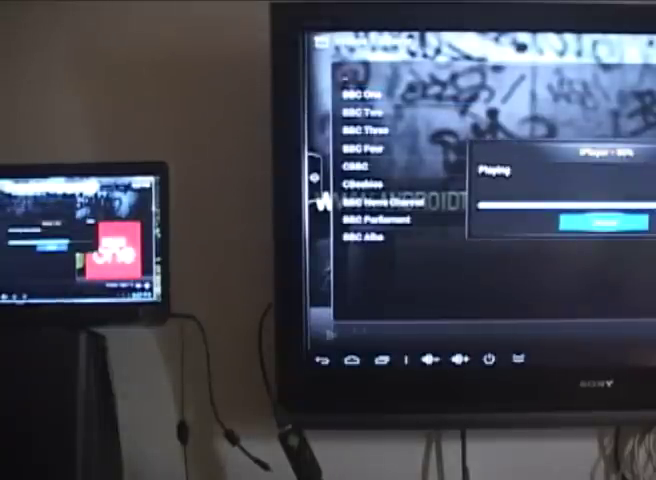